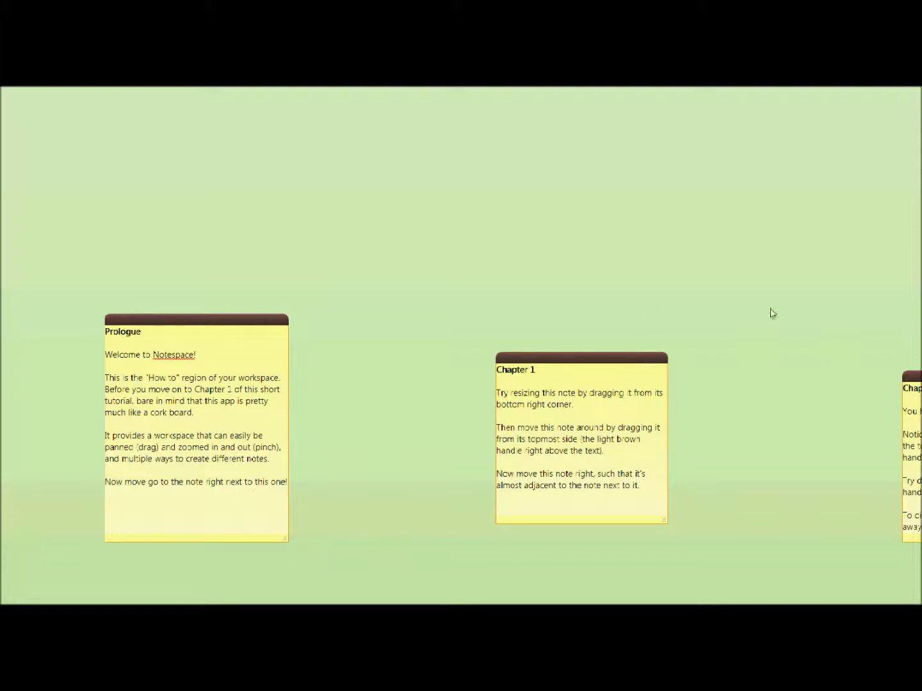
# Move the Chapter 1 note up beside Chapter 1 – continued and show the region overview
pyautogui.moveTo(748, 304); pyautogui.dragTo(612, 305)
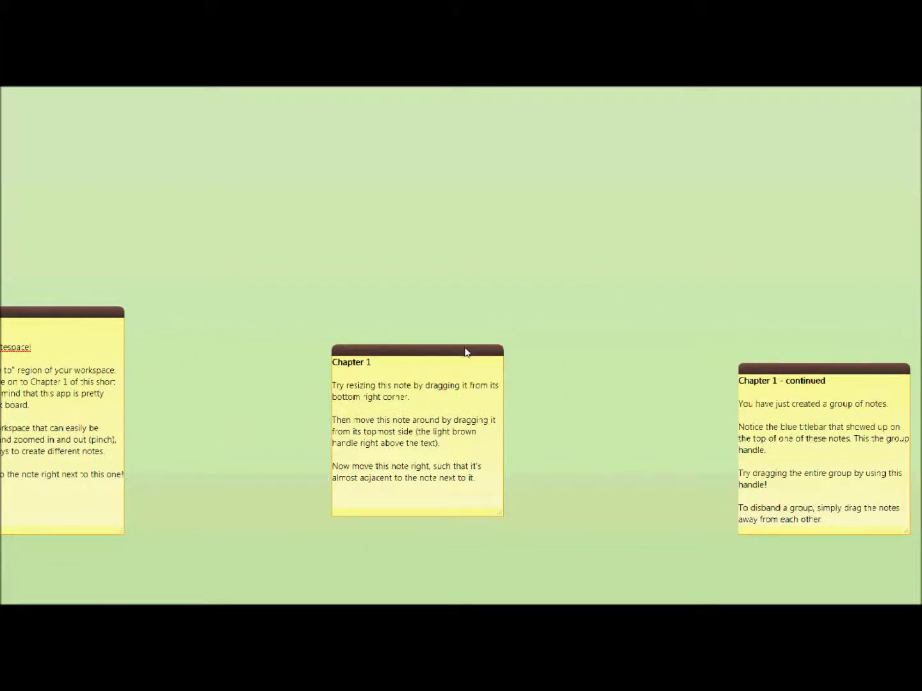
pyautogui.moveTo(464, 352); pyautogui.dragTo(597, 285)
pyautogui.moveTo(321, 353); pyautogui.dragTo(567, 529)
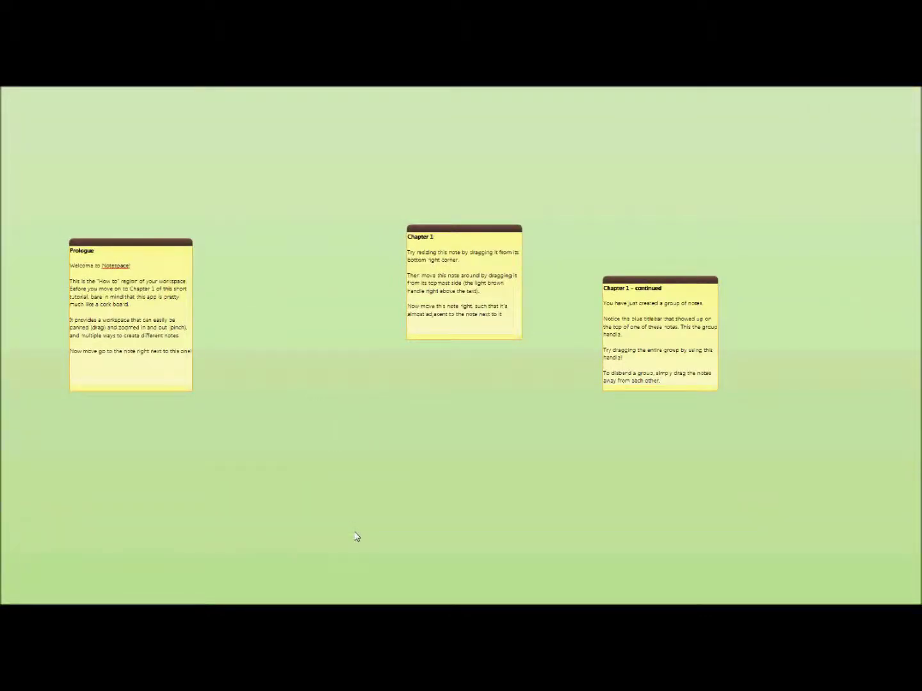
pyautogui.rightClick(357, 536)
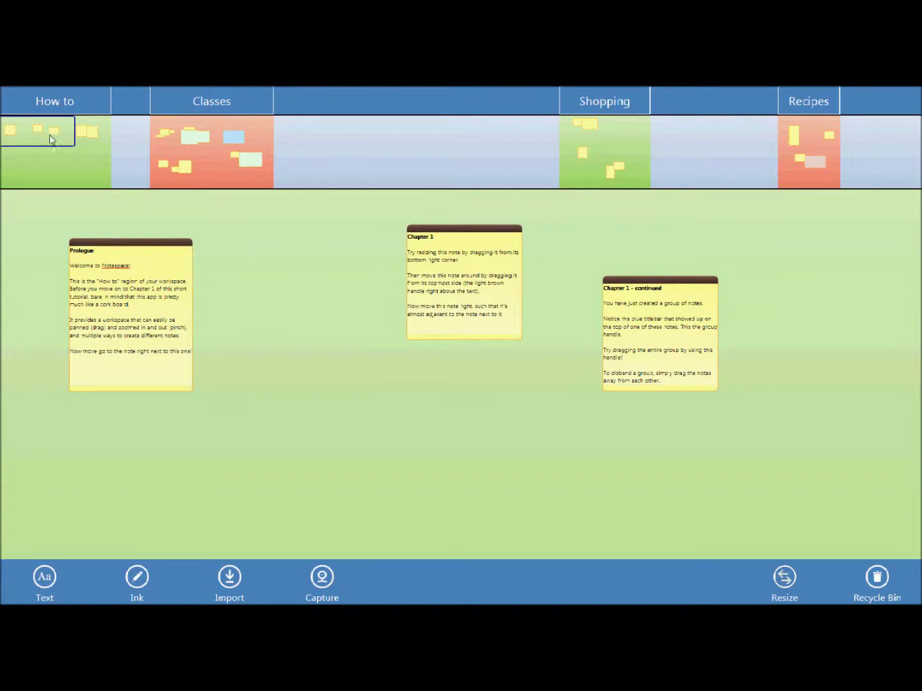
# Jump from the How to region to Classes and scroll down to its other course notes
pyautogui.moveTo(58, 140); pyautogui.dragTo(599, 140)
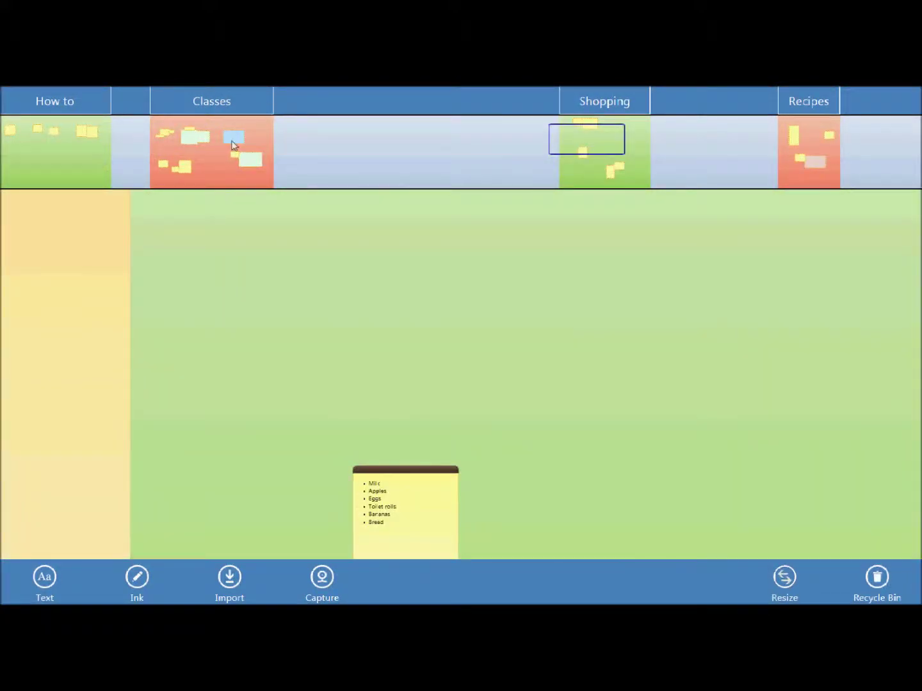
pyautogui.click(187, 135)
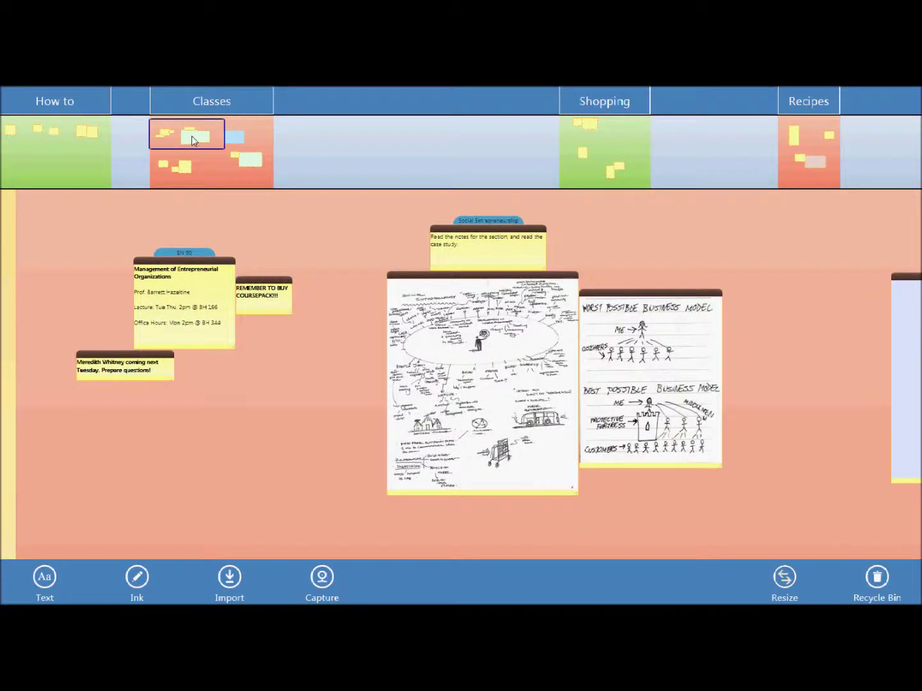
pyautogui.click(618, 102)
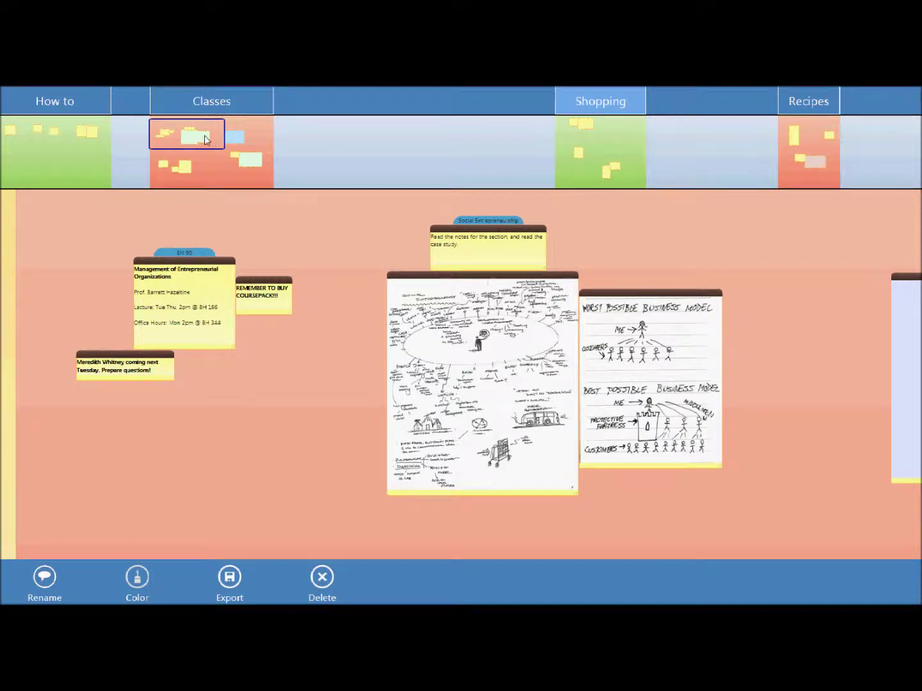
pyautogui.moveTo(222, 132)
pyautogui.mouseDown()
pyautogui.moveTo(223, 177)
pyautogui.moveTo(246, 165)
pyautogui.moveTo(233, 139)
pyautogui.moveTo(221, 171)
pyautogui.mouseUp()
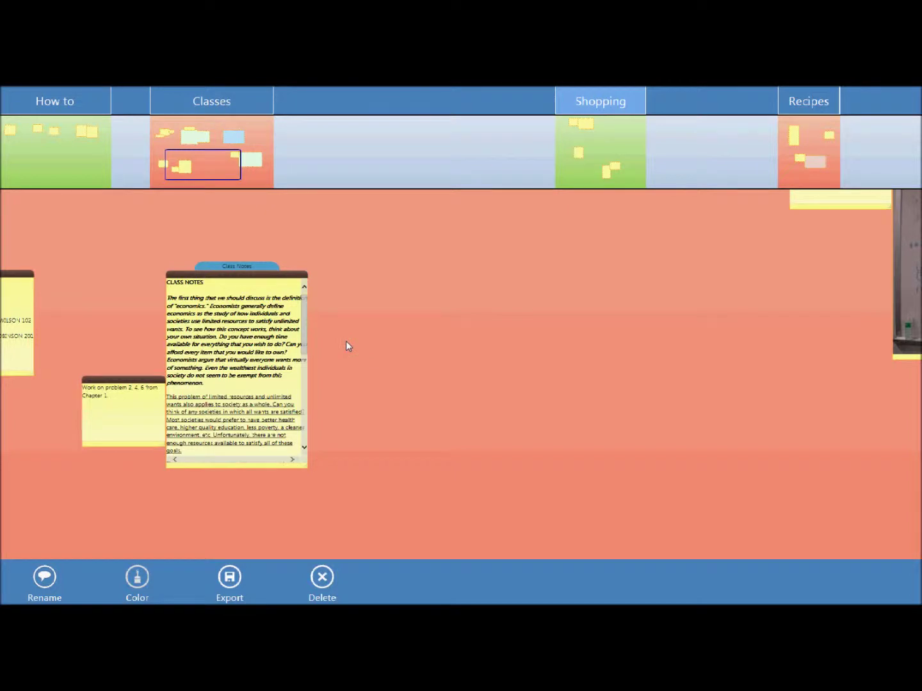
# Make the CLASS NOTES heading italic in the Class Notes note
pyautogui.click(205, 352)
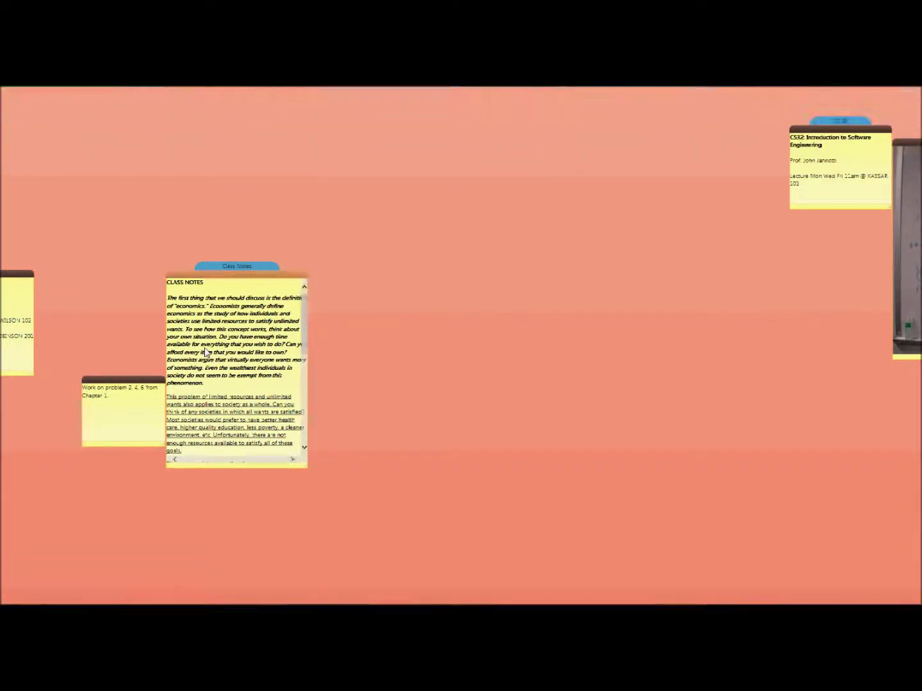
pyautogui.rightClick(224, 291)
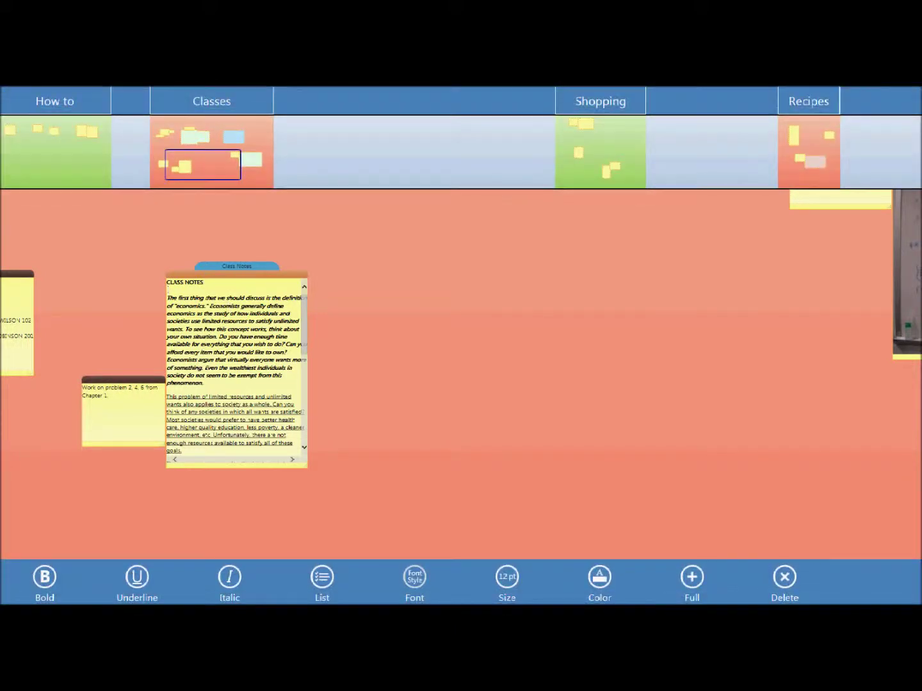
pyautogui.moveTo(224, 290); pyautogui.dragTo(87, 283)
pyautogui.click(232, 582)
pyautogui.click(693, 578)
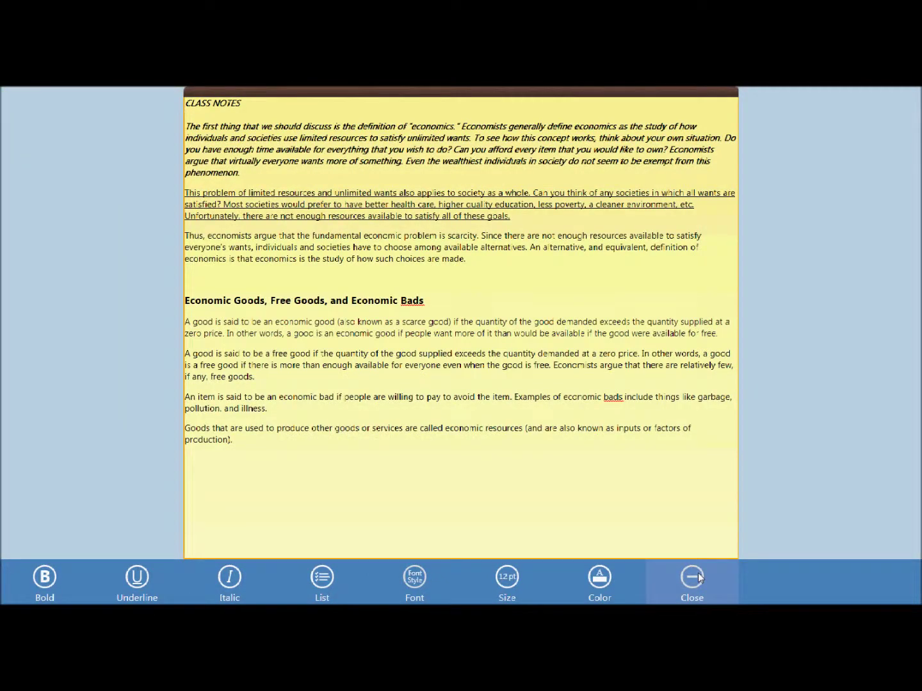
pyautogui.click(697, 578)
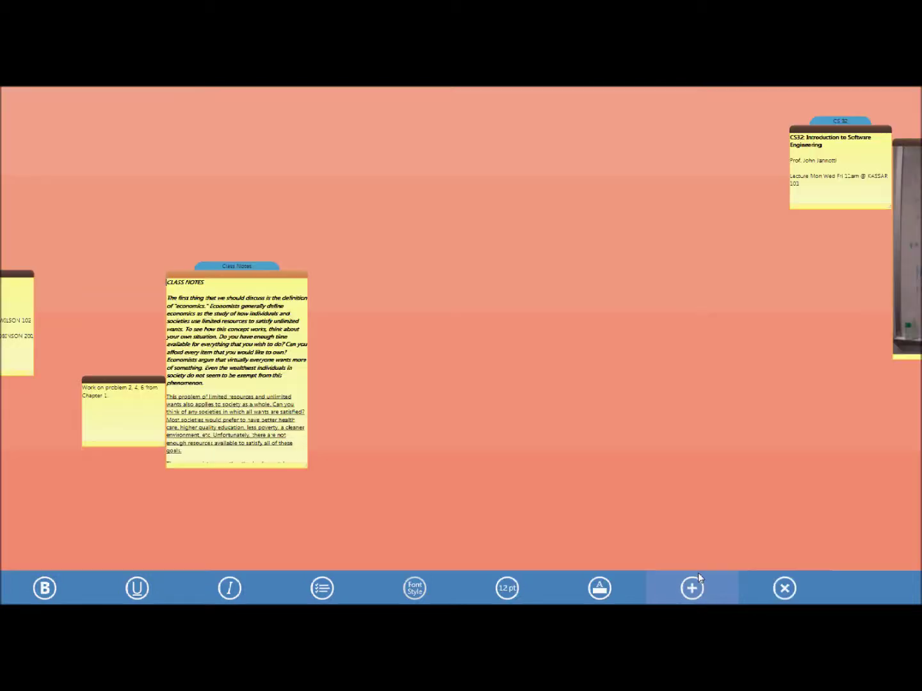
pyautogui.moveTo(613, 281); pyautogui.dragTo(435, 531)
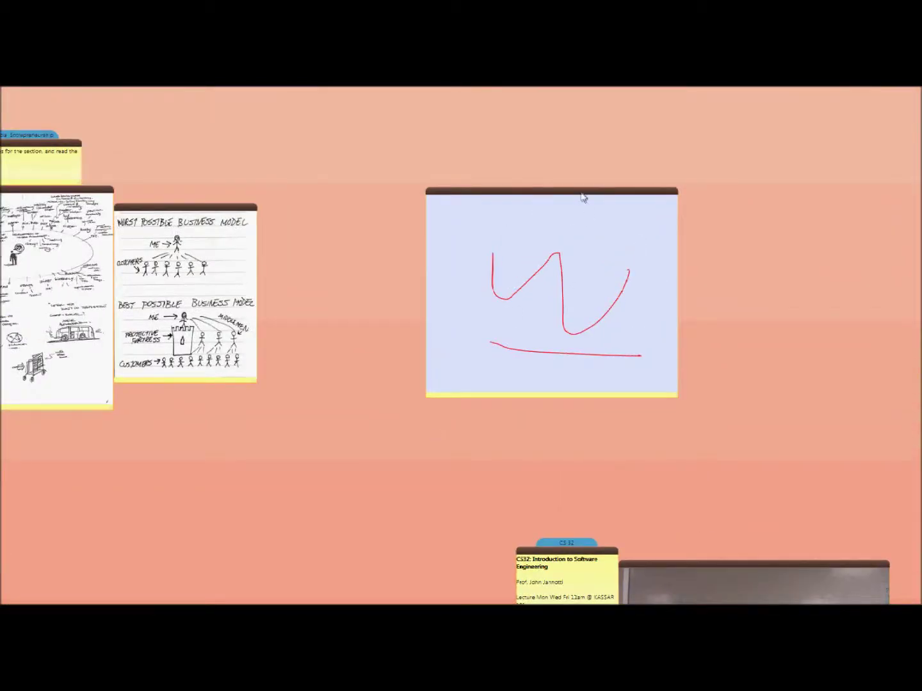
# Shift the red sketch note right and draw a second red line under the drawing
pyautogui.moveTo(583, 197); pyautogui.dragTo(627, 195)
pyautogui.moveTo(535, 330); pyautogui.dragTo(689, 340)
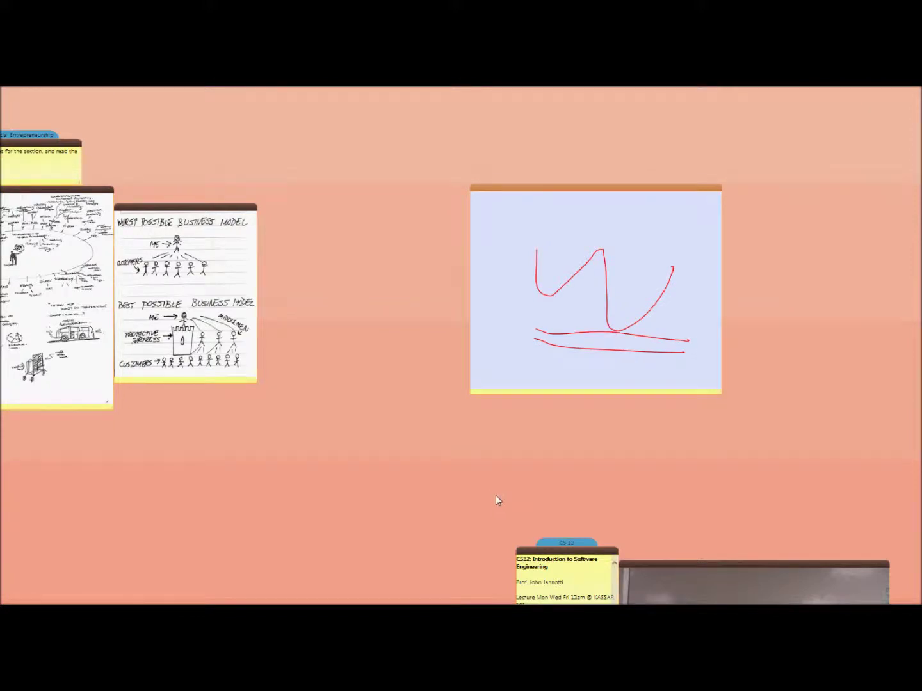
pyautogui.moveTo(499, 500); pyautogui.dragTo(457, 326)
# Bring the sketches, the CS32 note and the whiteboard video into view
pyautogui.rightClick(457, 328)
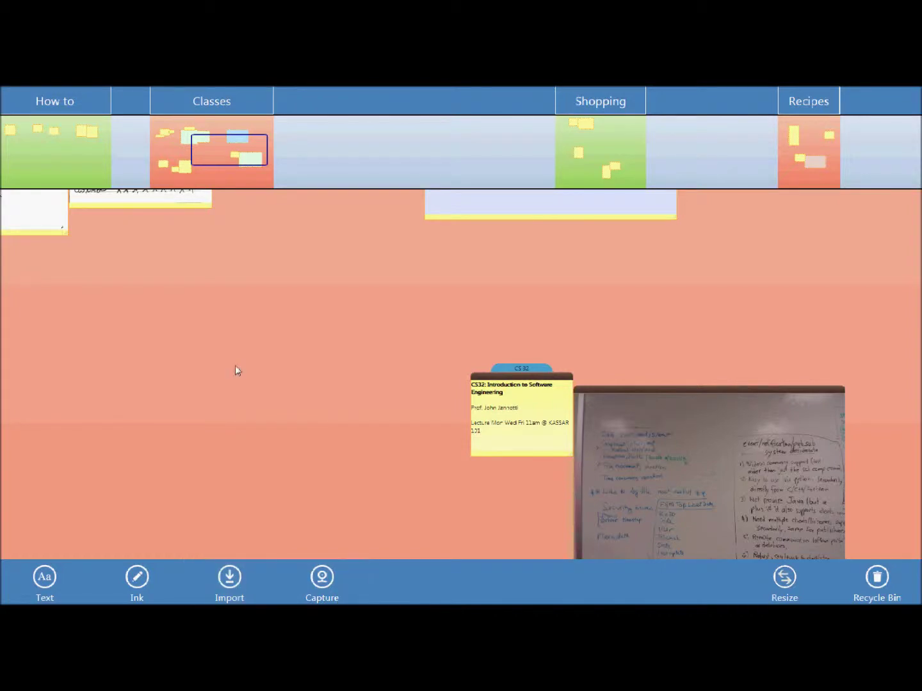
pyautogui.moveTo(130, 274); pyautogui.dragTo(278, 427)
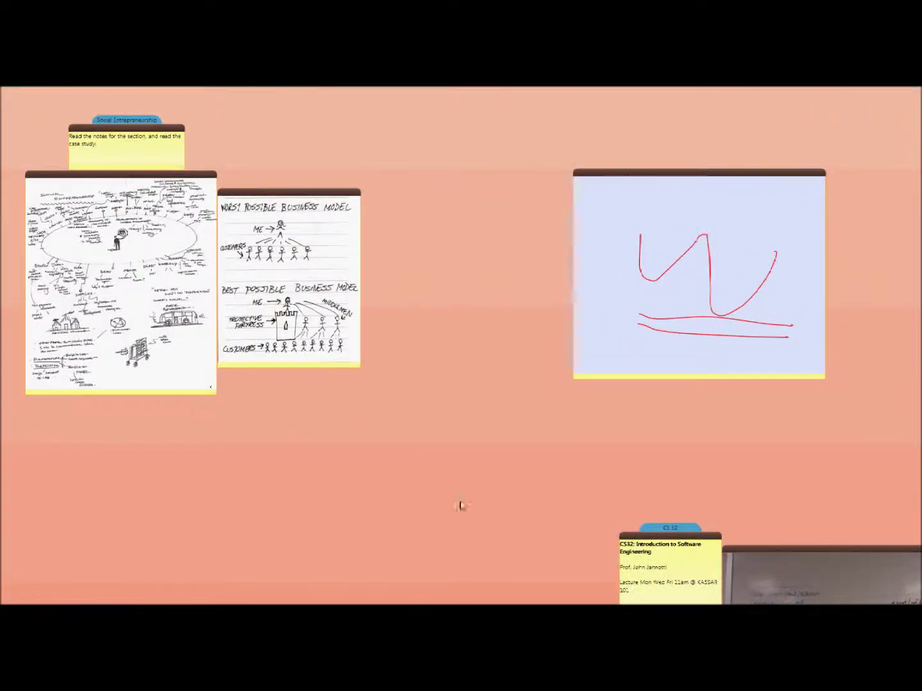
pyautogui.moveTo(496, 554); pyautogui.dragTo(241, 329)
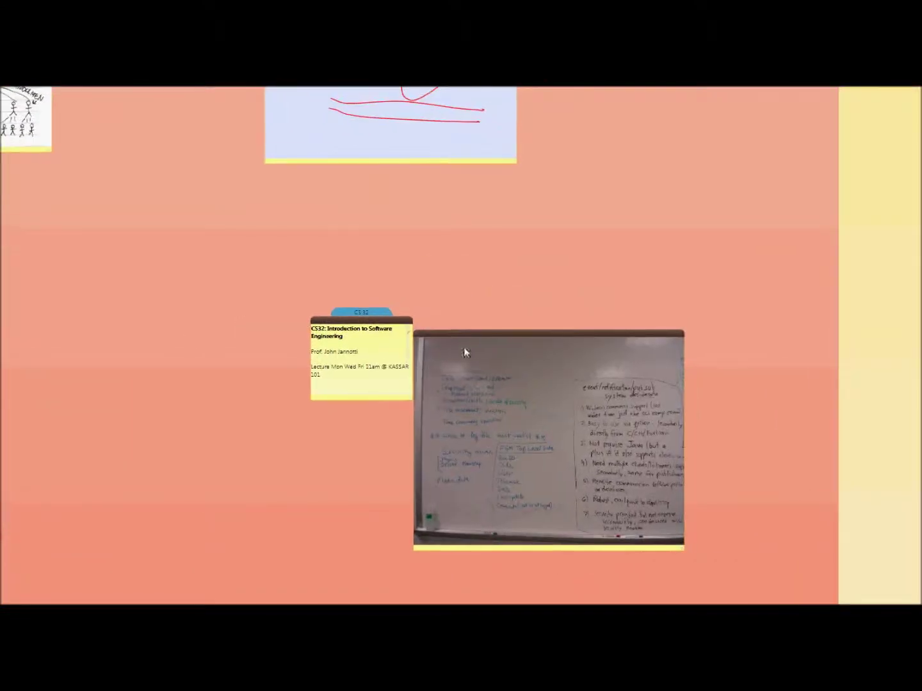
# Create a new region in the empty space past Classes and name it Paper
pyautogui.rightClick(573, 312)
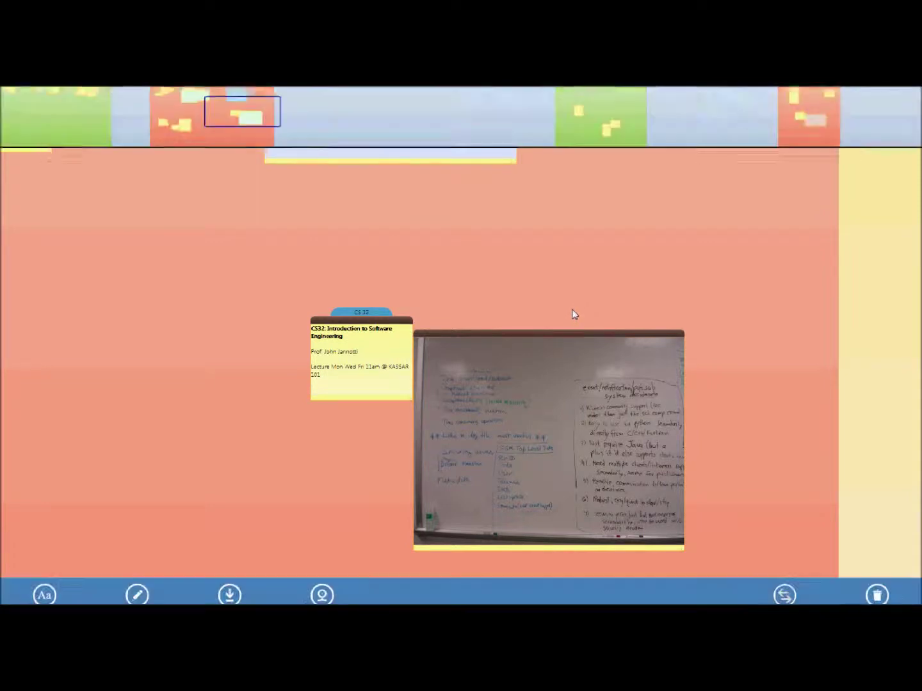
pyautogui.click(282, 162)
pyautogui.moveTo(281, 162); pyautogui.dragTo(357, 152)
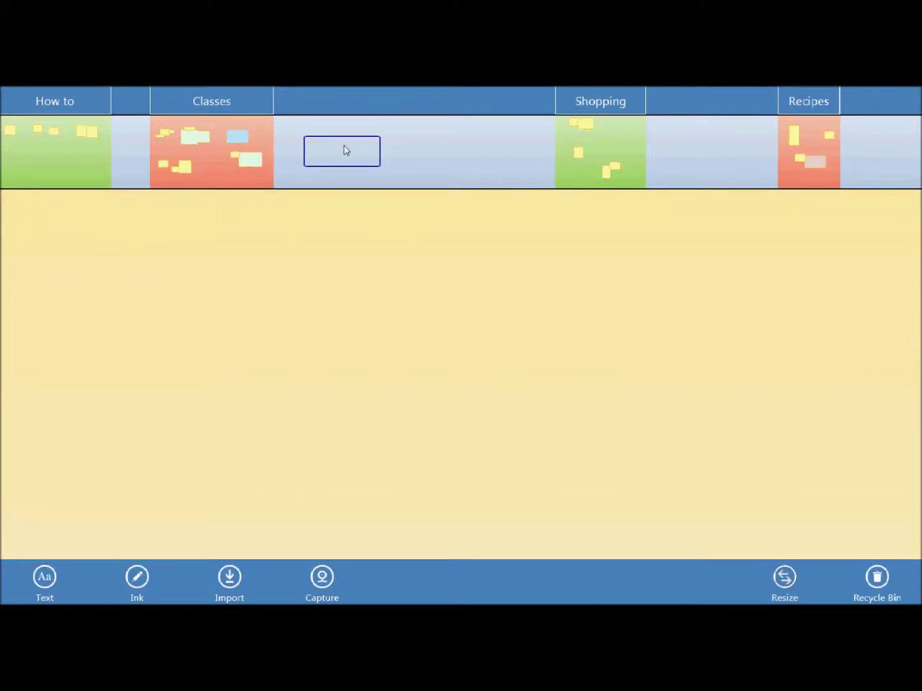
pyautogui.click(401, 102)
pyautogui.click(44, 578)
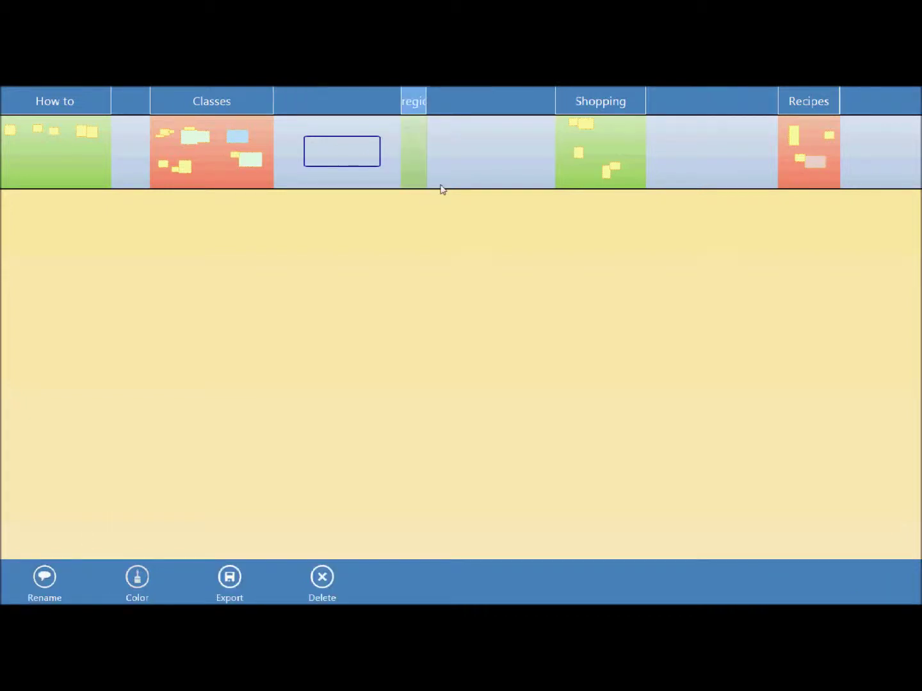
pyautogui.moveTo(424, 100); pyautogui.dragTo(493, 115)
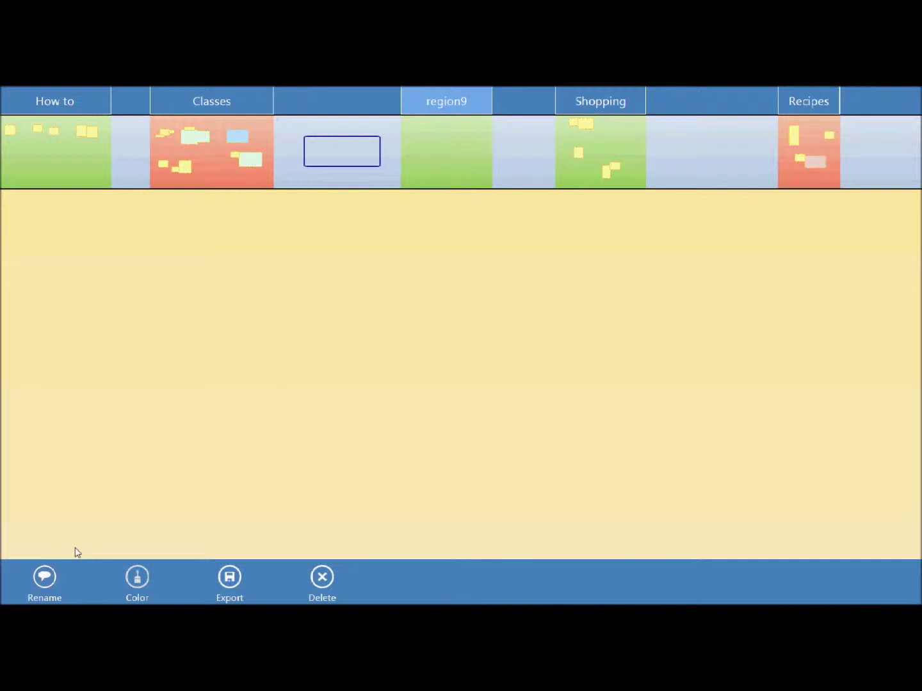
pyautogui.click(52, 570)
pyautogui.write('Pap')
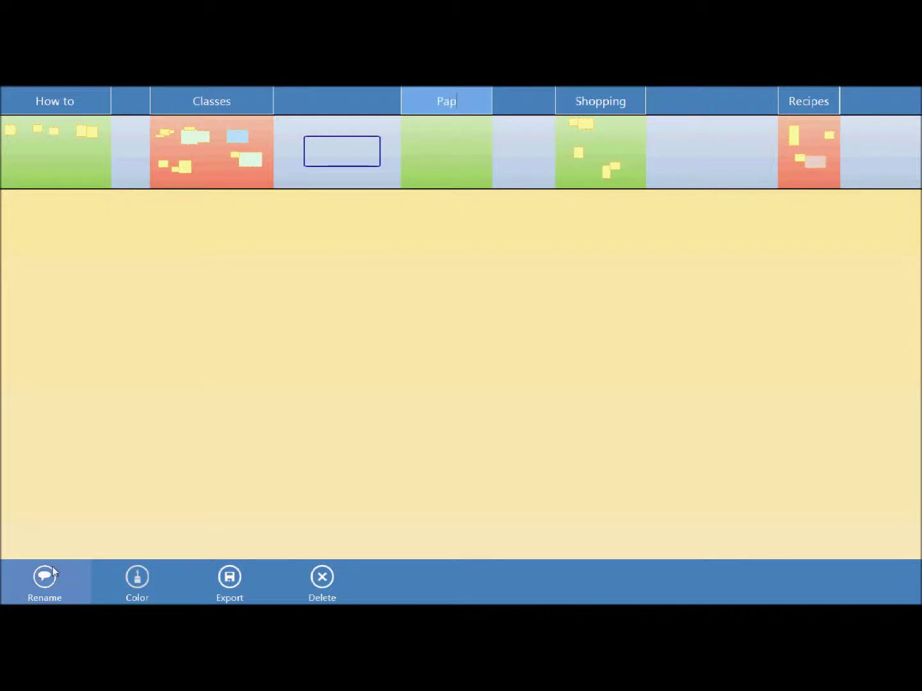
pyautogui.write('er')
# Place Paper beside Classes and add a new text note, enlarged into a tall rectangle
pyautogui.click(458, 106)
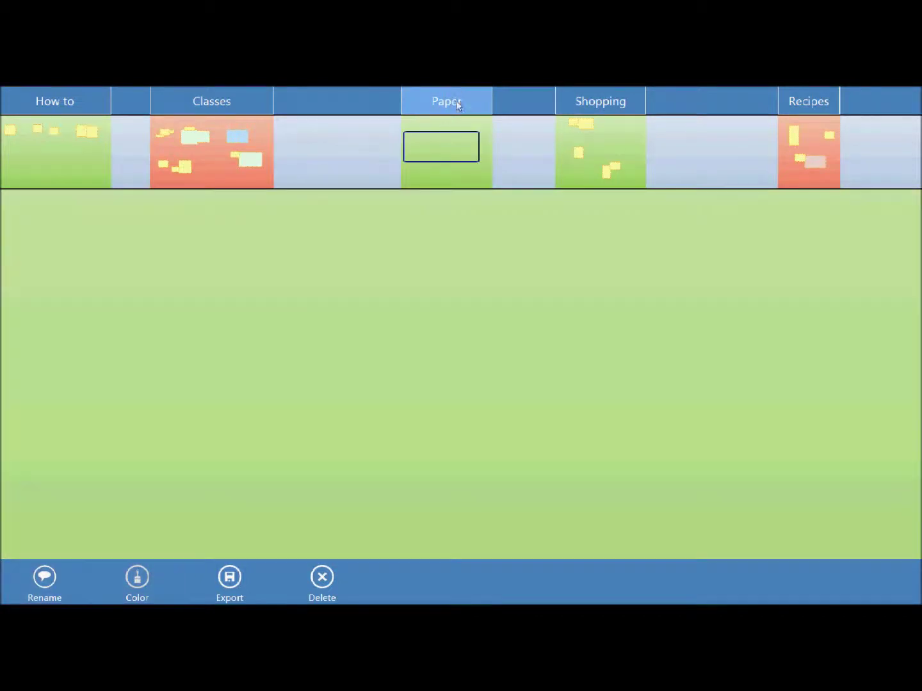
pyautogui.moveTo(458, 106); pyautogui.dragTo(337, 91)
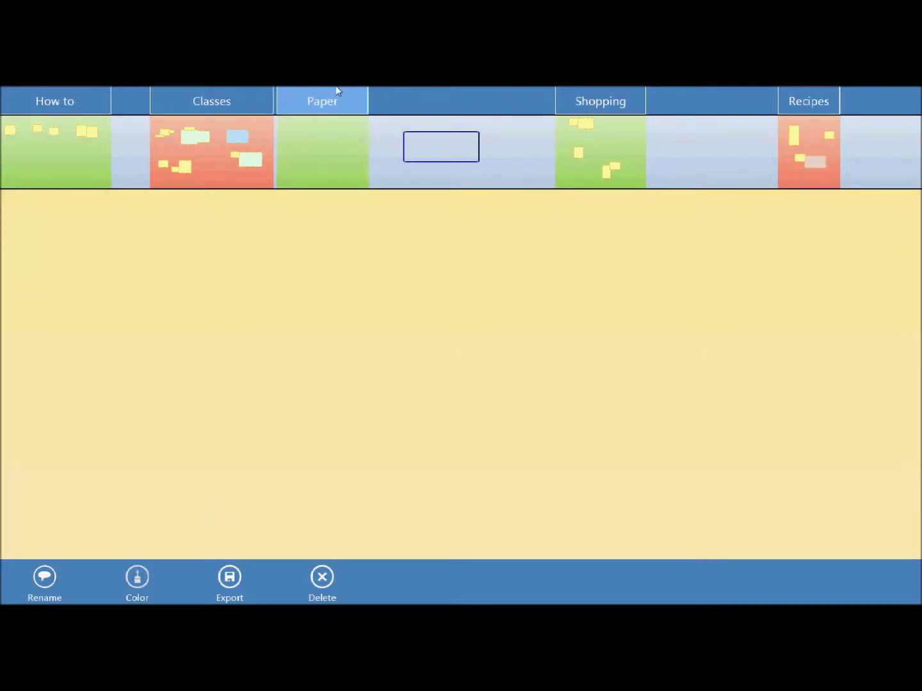
pyautogui.click(301, 151)
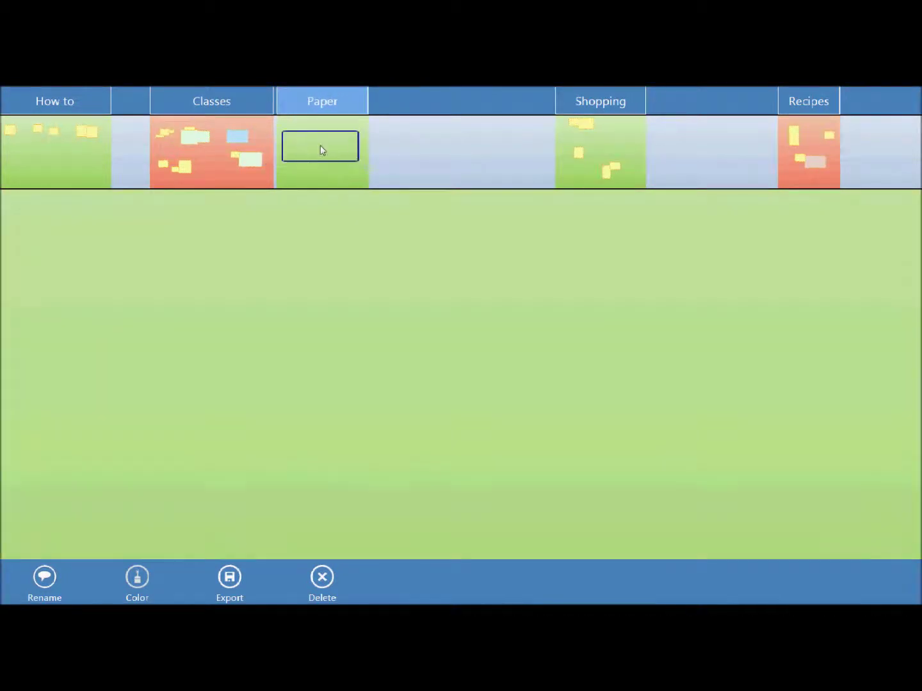
pyautogui.click(68, 326)
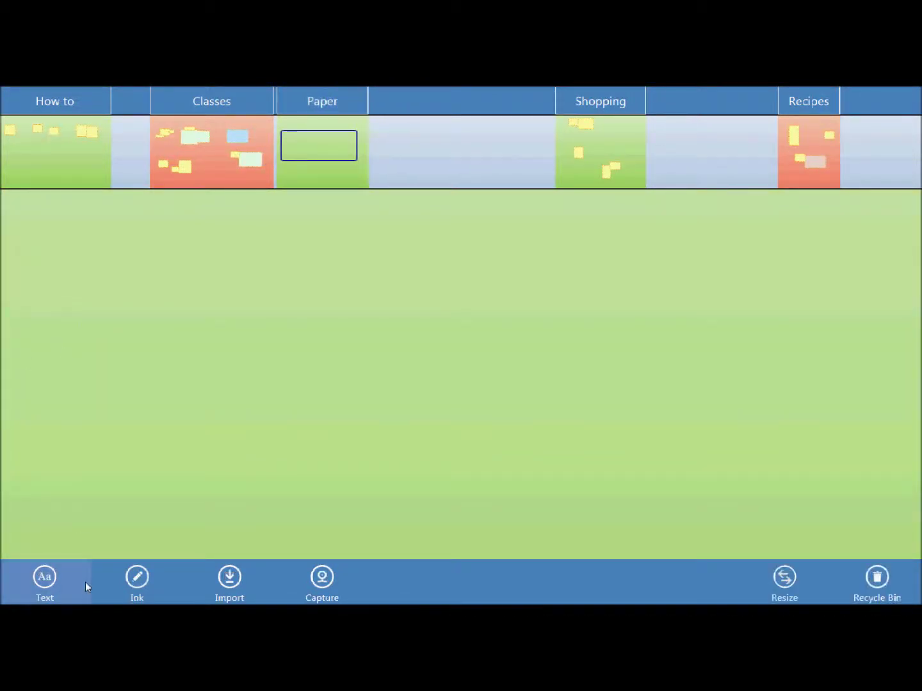
pyautogui.click(61, 578)
pyautogui.moveTo(151, 331); pyautogui.dragTo(139, 302)
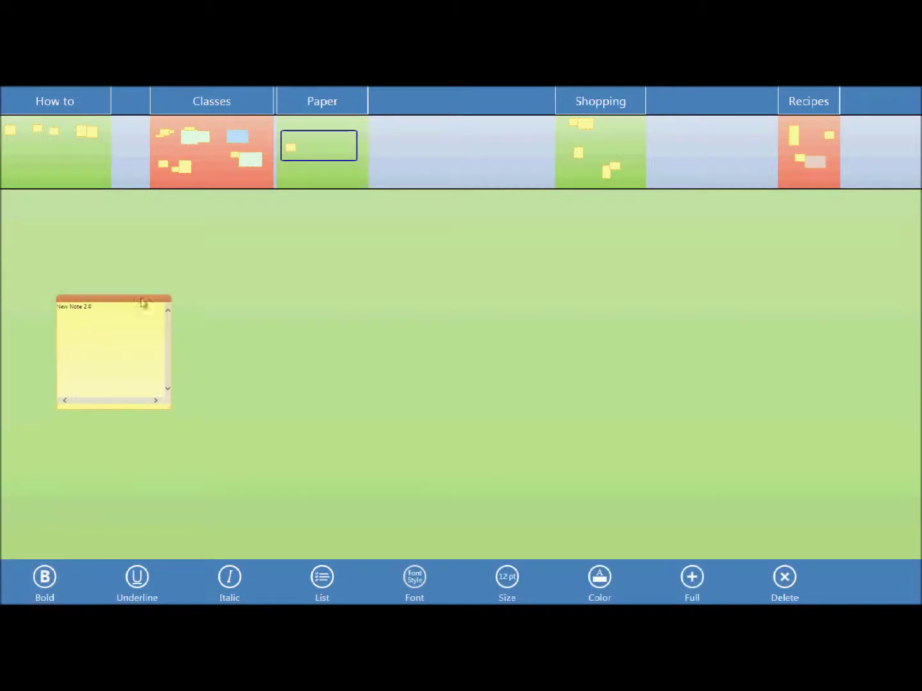
pyautogui.moveTo(165, 410); pyautogui.dragTo(187, 521)
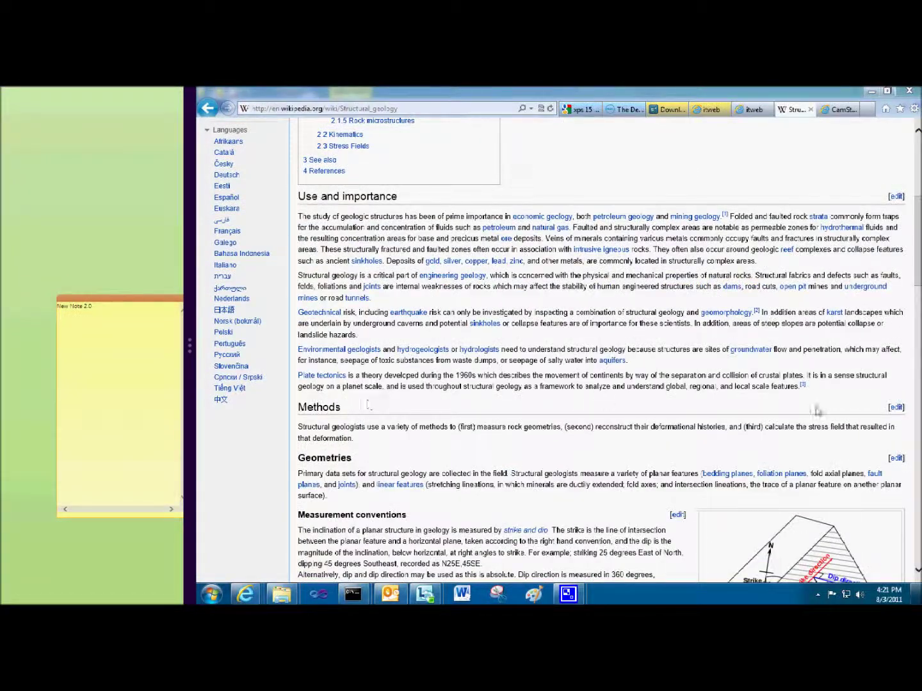
# Paste the Structural geology 'Use and importance' paragraphs from Wikipedia into New Note 2.0
pyautogui.moveTo(832, 392); pyautogui.dragTo(302, 219)
pyautogui.hotkey('ctrl', 'c')
pyautogui.click(138, 315)
pyautogui.moveTo(138, 315); pyautogui.dragTo(19, 305)
pyautogui.hotkey('ctrl', 'v')
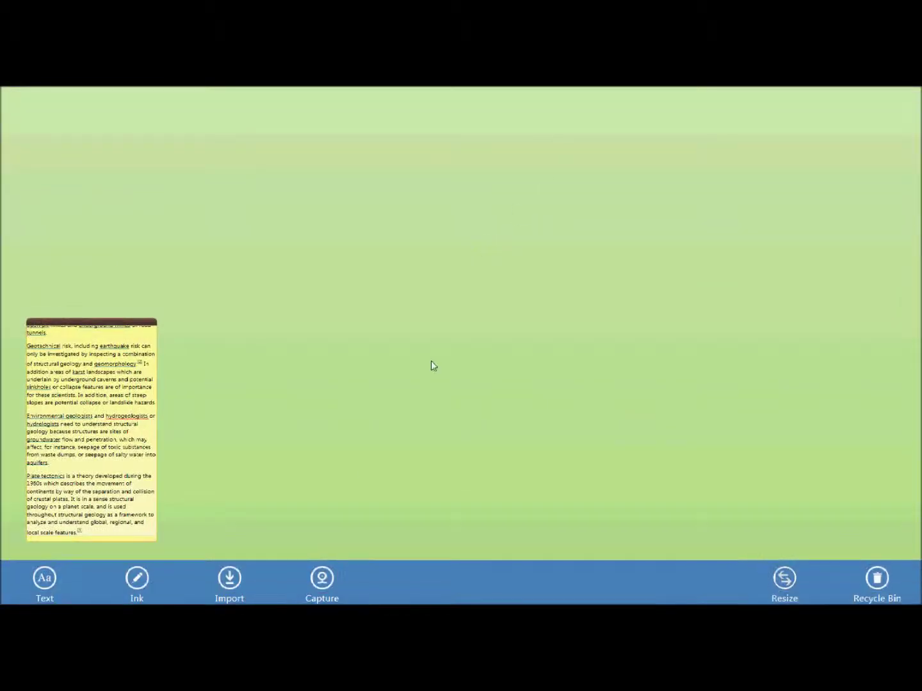
# Import the Documentary video file into the Paper region
pyautogui.click(244, 586)
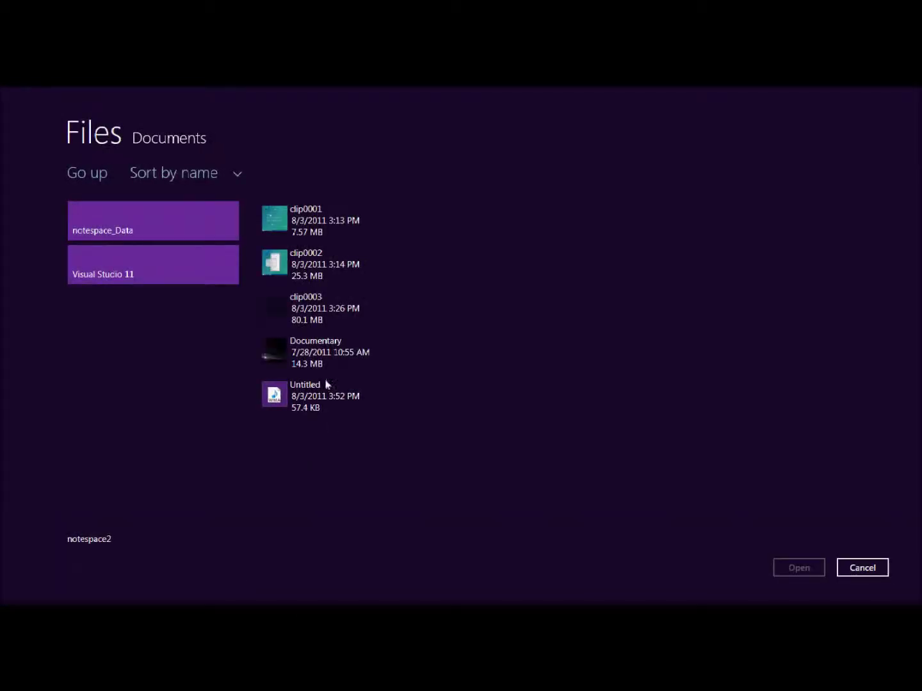
pyautogui.click(308, 353)
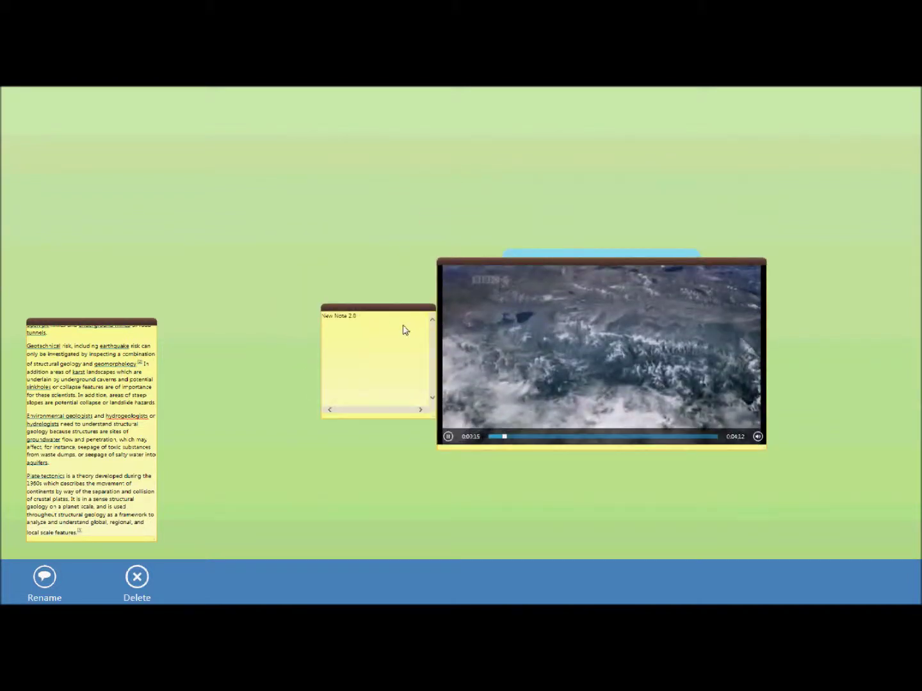
pyautogui.click(406, 330)
# Replace the second note's title with 'gdksfjlnar' and pause the documentary video
pyautogui.write('gdksfjlnar')
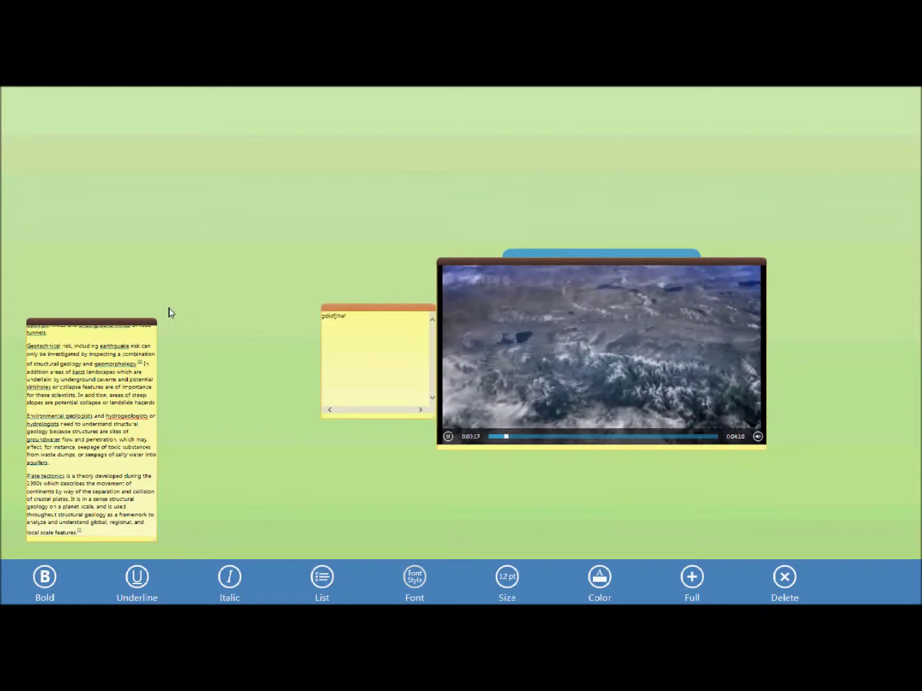
pyautogui.click(447, 436)
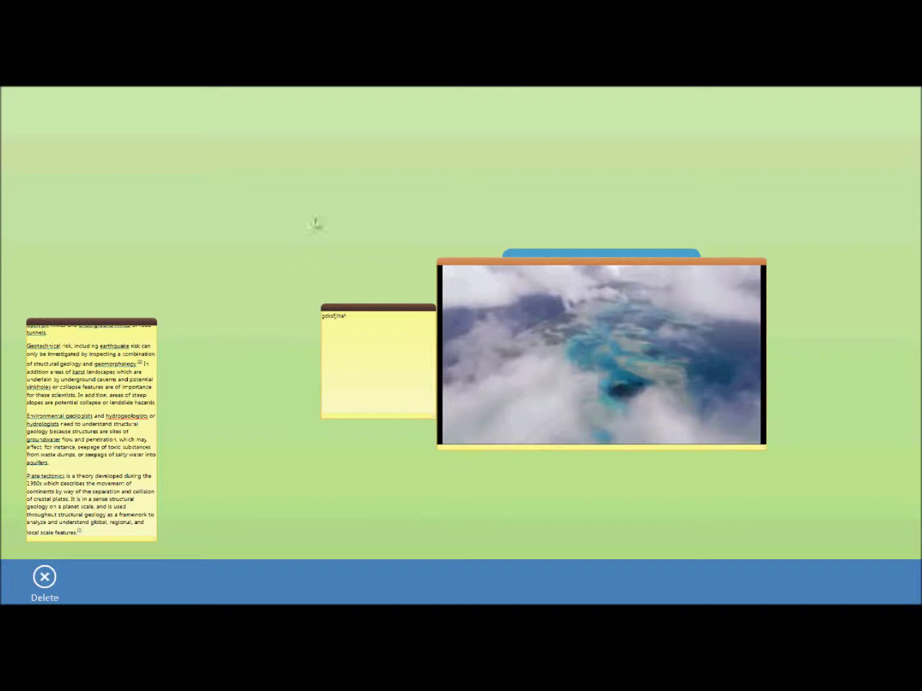
pyautogui.rightClick(328, 180)
# Export the Paper region to Documents under the file name Paper
pyautogui.click(333, 103)
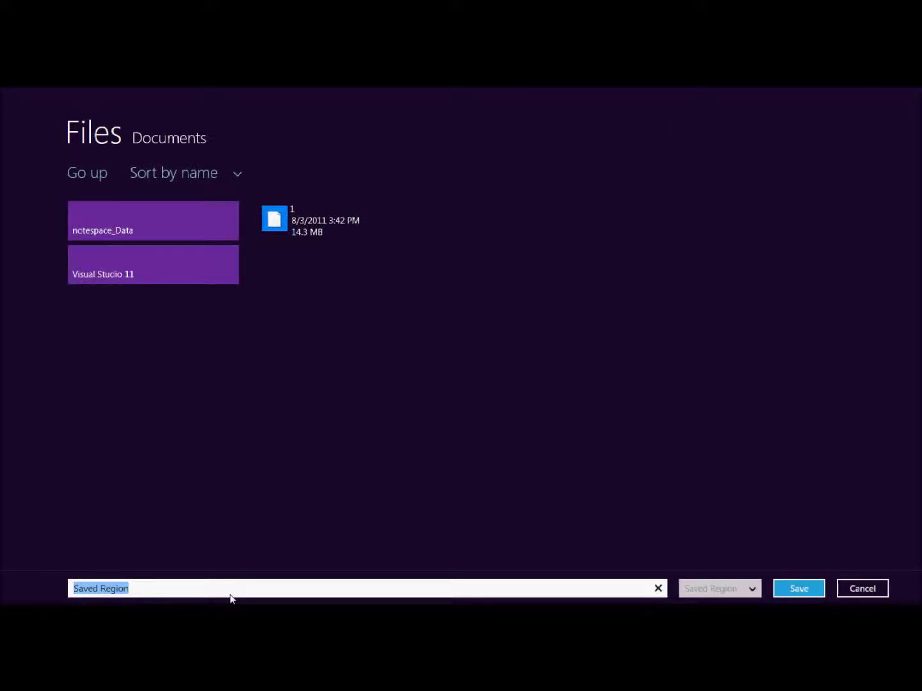
pyautogui.write('Paper')
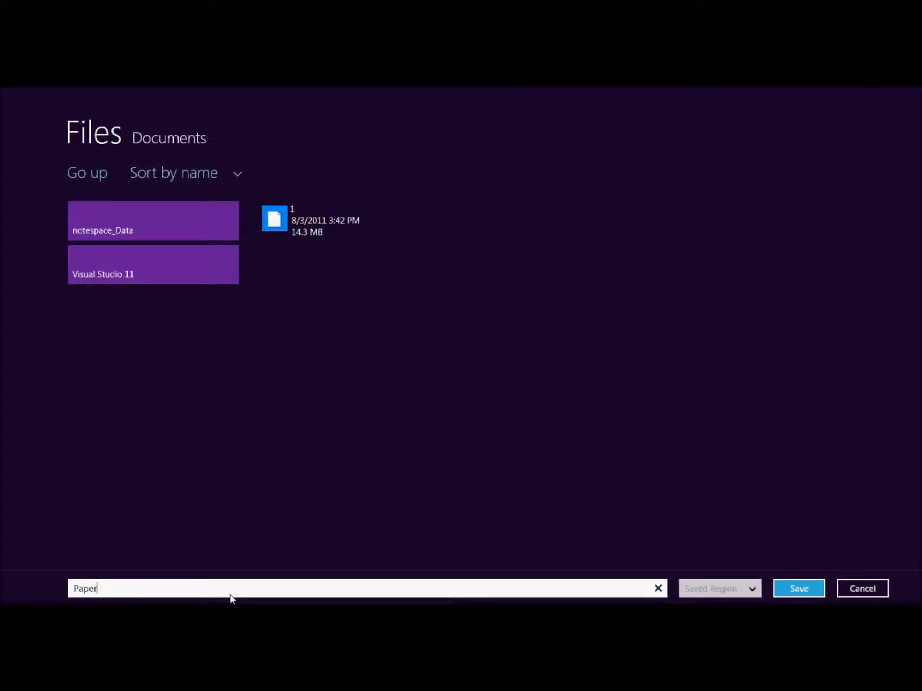
pyautogui.click(799, 589)
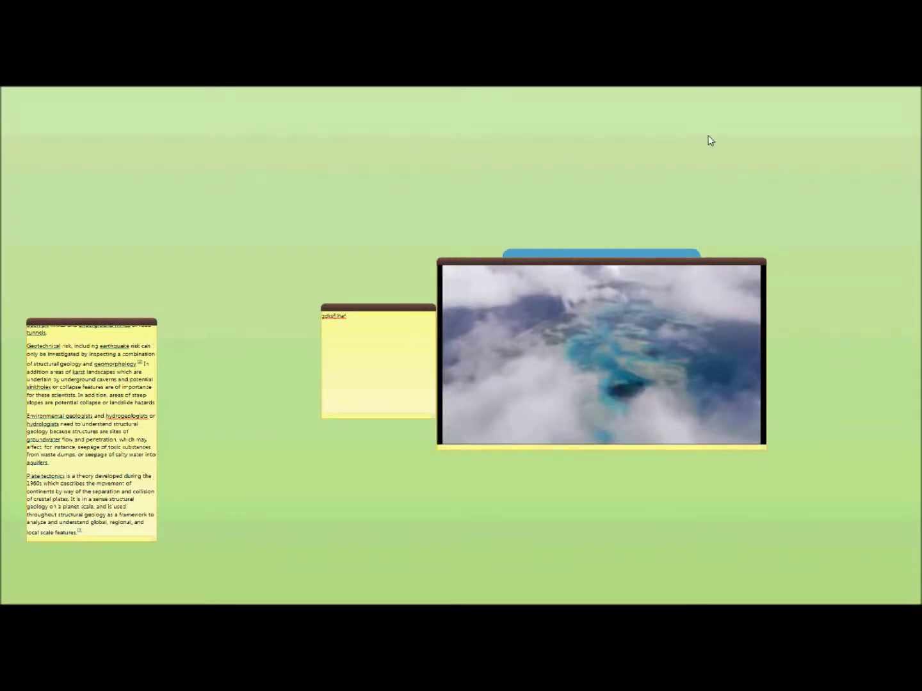
pyautogui.rightClick(378, 93)
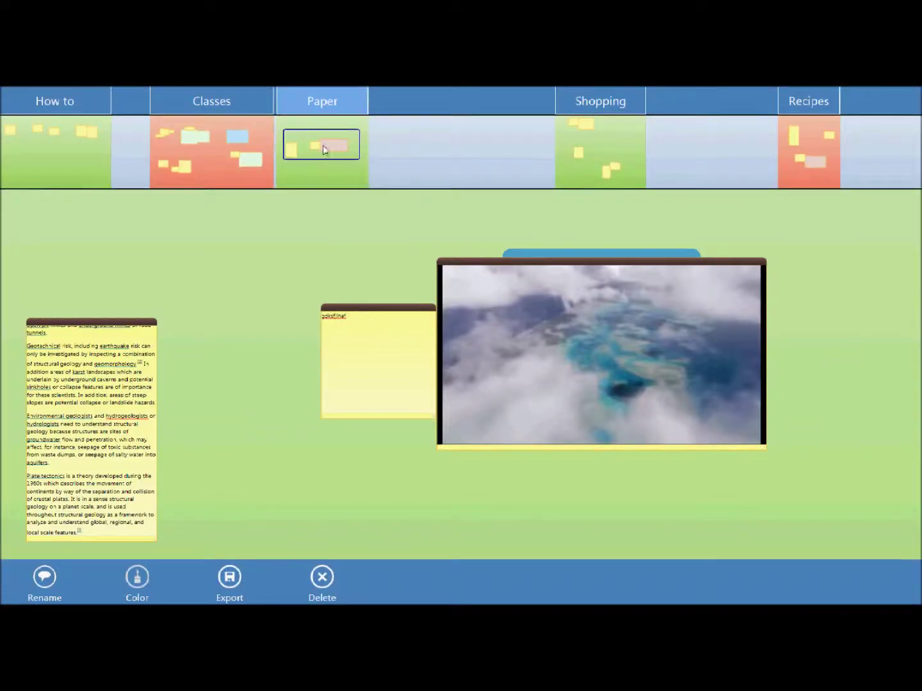
# Re-import the exported Paper file as a new region in an empty slot
pyautogui.moveTo(323, 148); pyautogui.dragTo(403, 153)
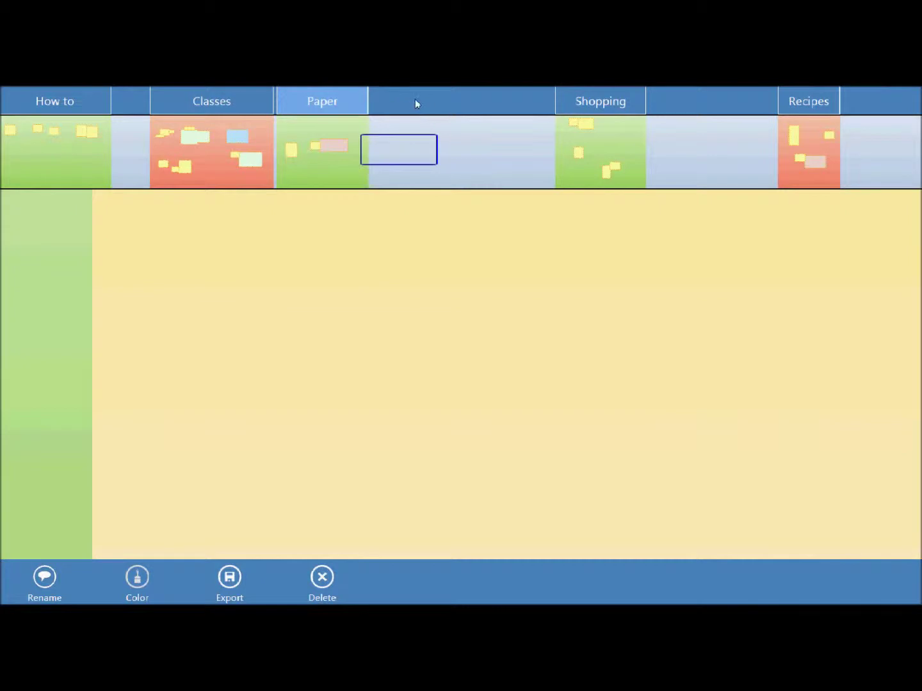
pyautogui.click(412, 102)
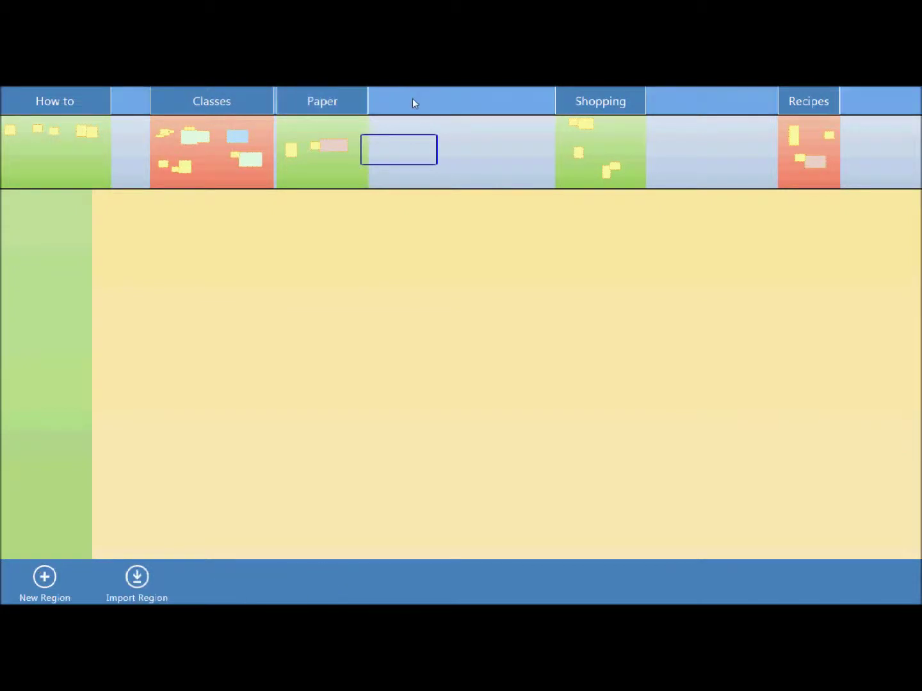
pyautogui.click(136, 579)
pyautogui.click(307, 268)
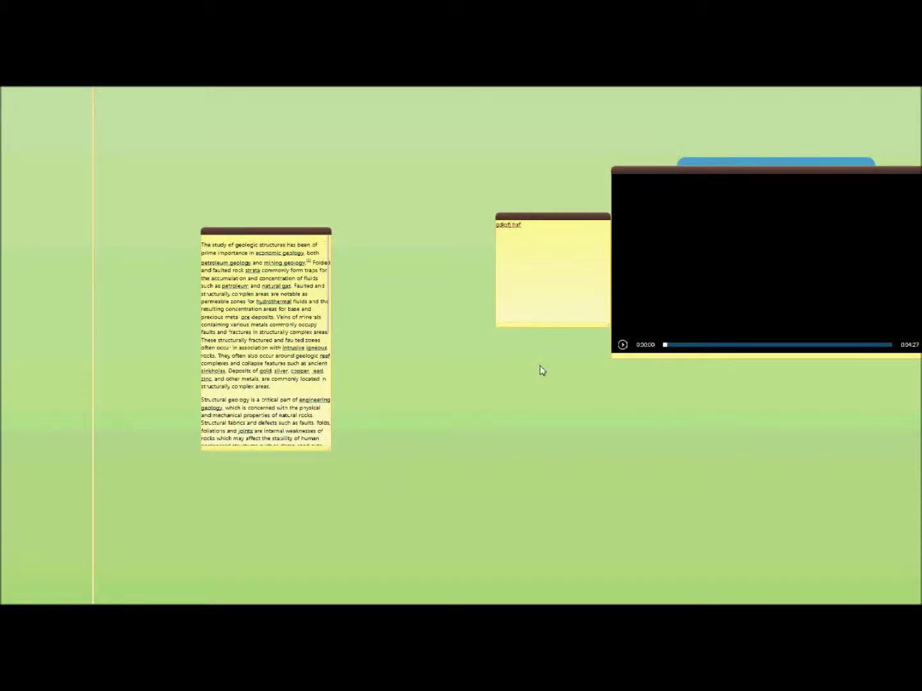
# Delete both the re-imported and the original Paper regions
pyautogui.rightClick(540, 371)
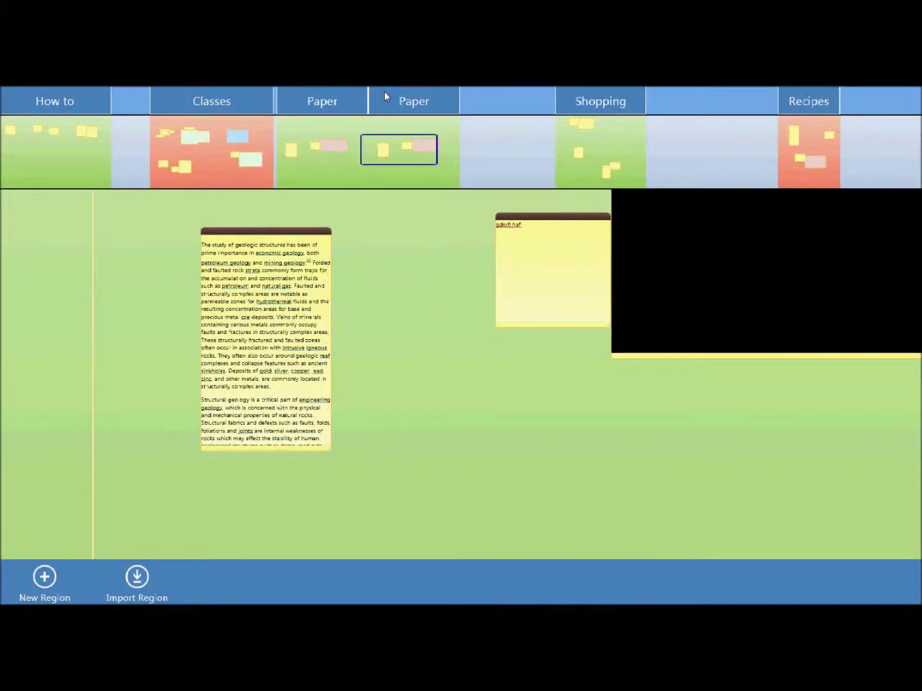
pyautogui.click(413, 103)
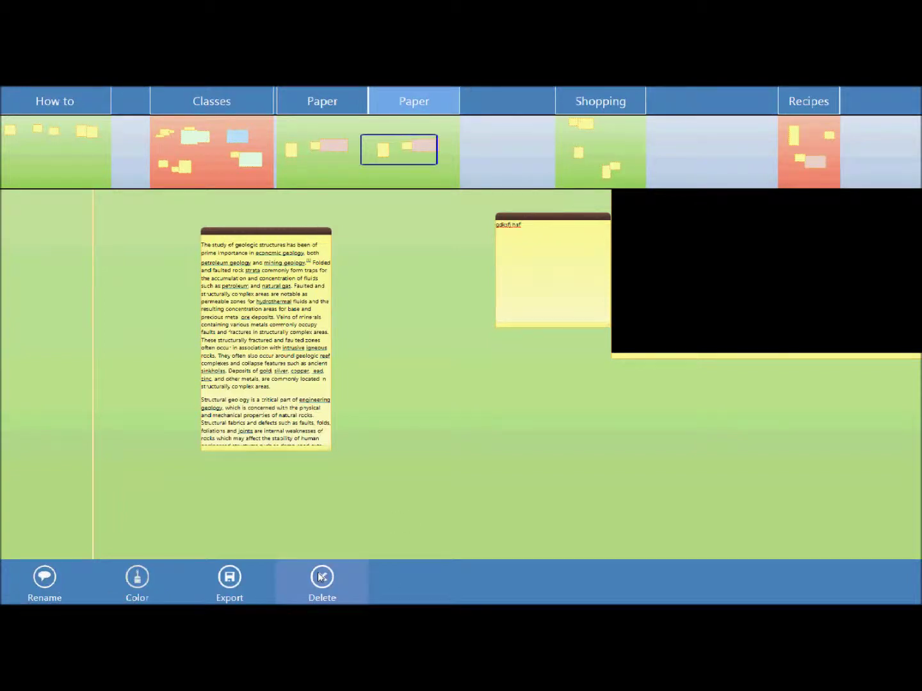
pyautogui.click(282, 399)
pyautogui.click(315, 107)
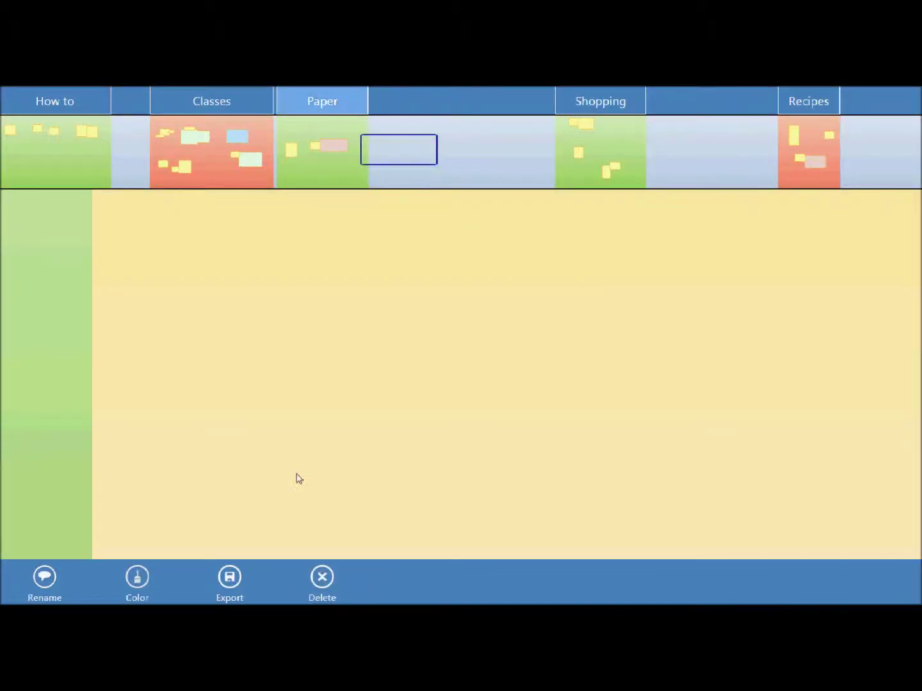
pyautogui.click(299, 585)
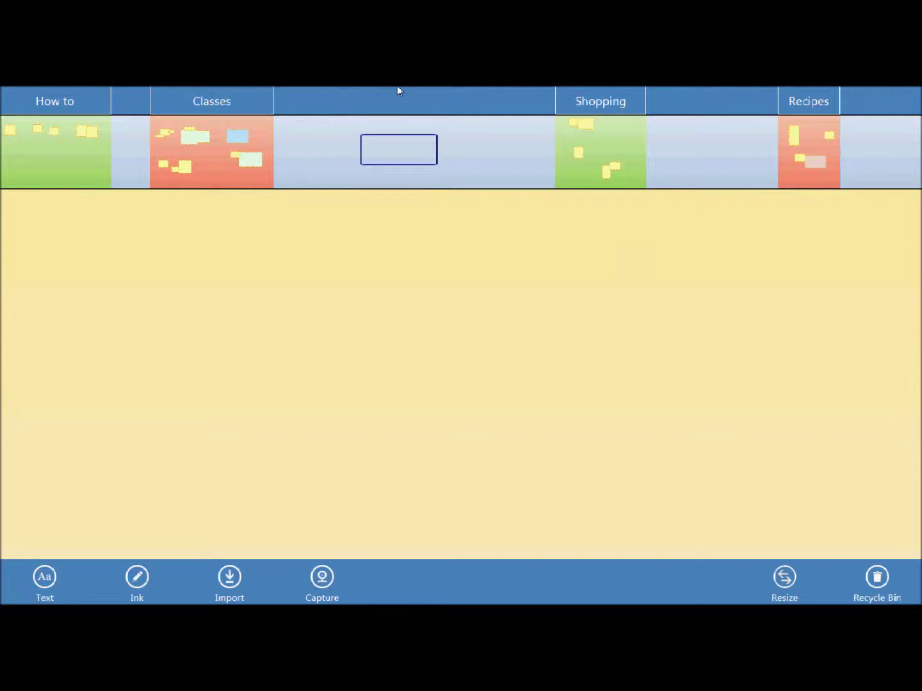
# Open the Recycle Bin to list the deleted Paper items with their deletion times
pyautogui.click(877, 579)
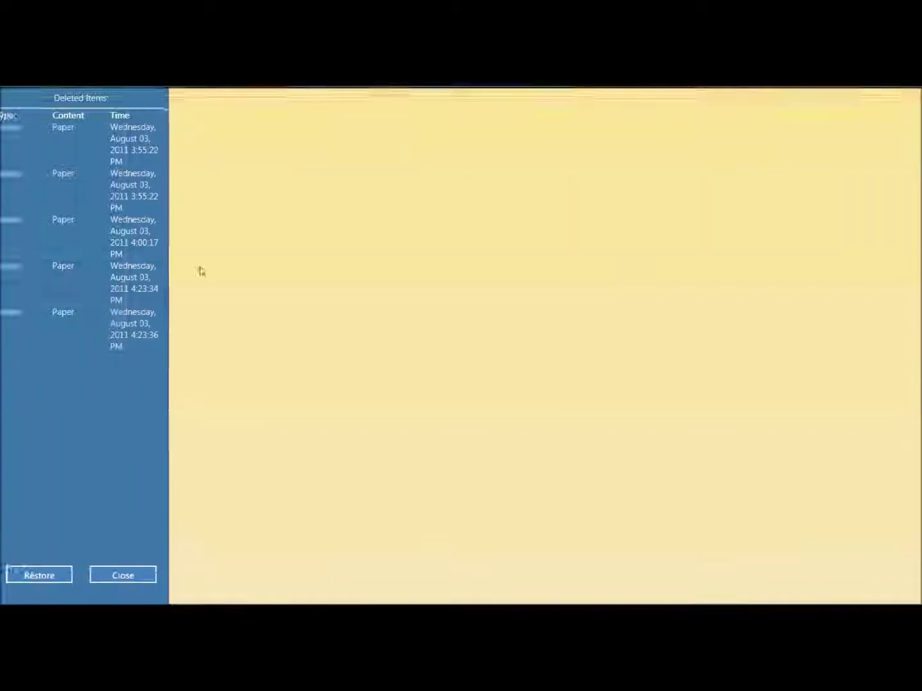